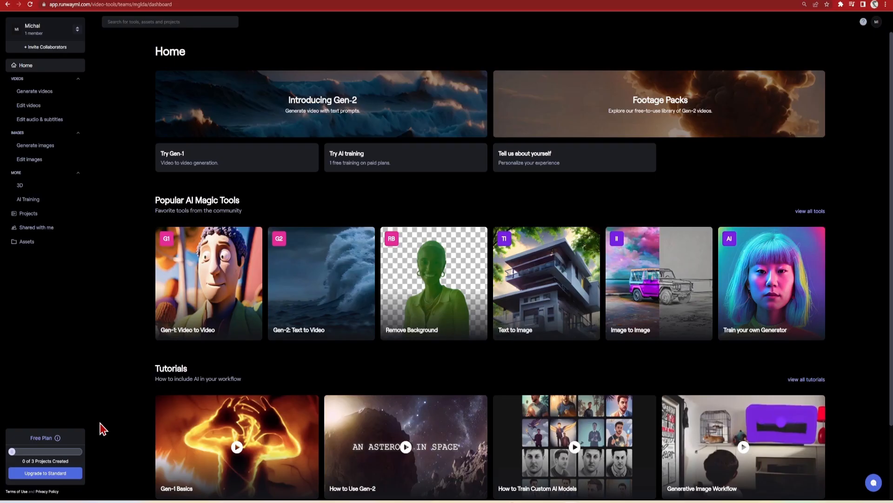
# Open the workspace upgrade plans and compare them with monthly pricing
pyautogui.click(74, 472)
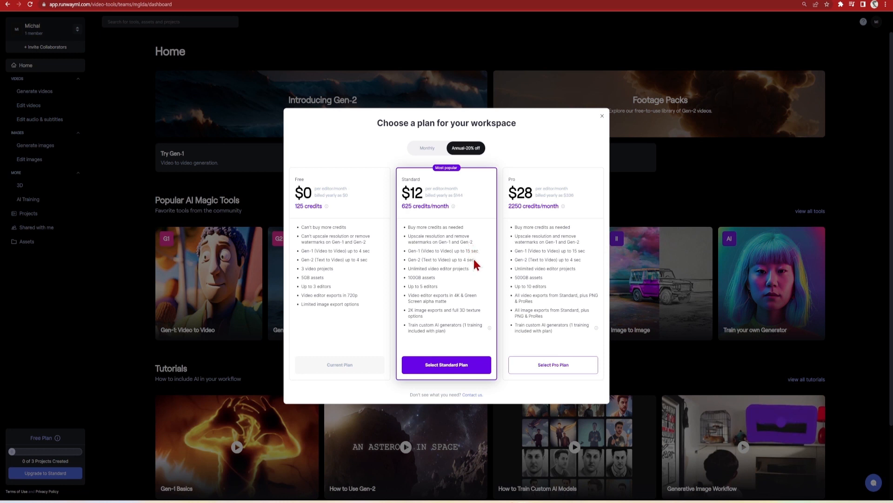
pyautogui.click(425, 149)
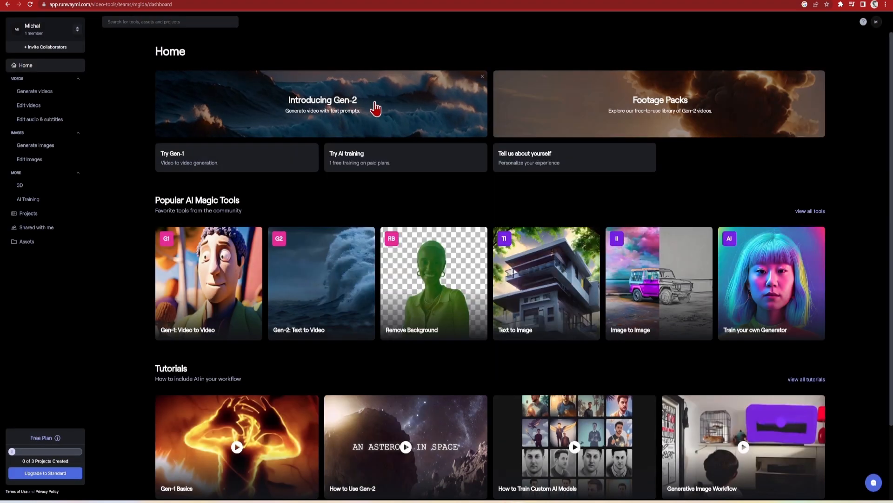
# Open Gen-2: Text to Video, browse the example creations and load the prompt of the sunset over a field of crops
pyautogui.click(398, 110)
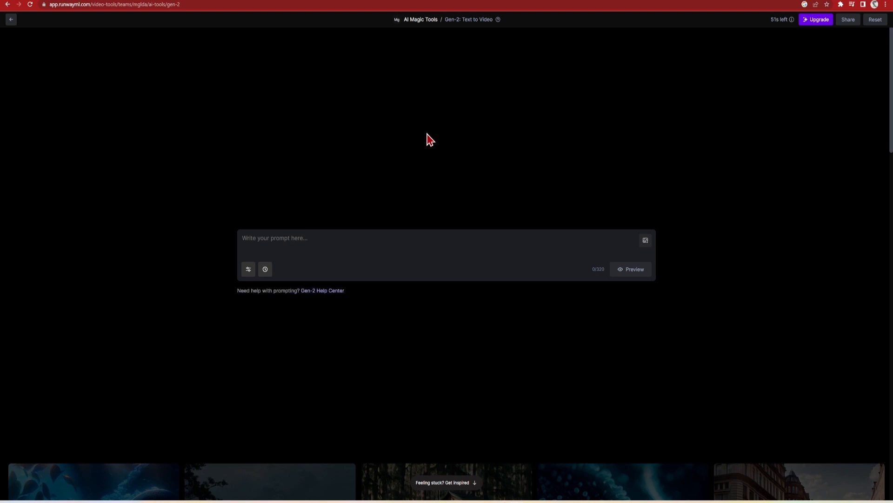
pyautogui.scroll(-2, 710, 184)
pyautogui.scroll(-7, 712, 184)
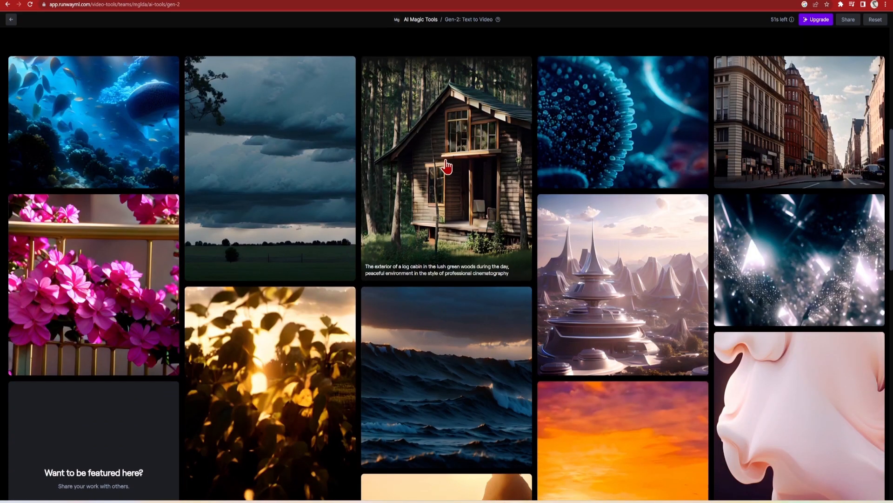
pyautogui.scroll(-2, 444, 167)
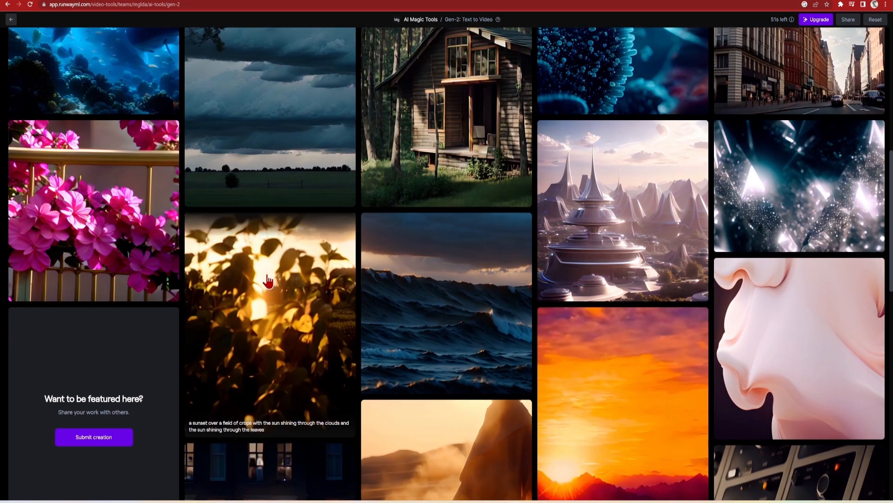
pyautogui.scroll(10, 268, 281)
# Replace the sample prompt with "a crowd of people shopping in a modern shopping centre with curved skylights and atrium above"
pyautogui.moveTo(529, 245); pyautogui.dragTo(241, 252)
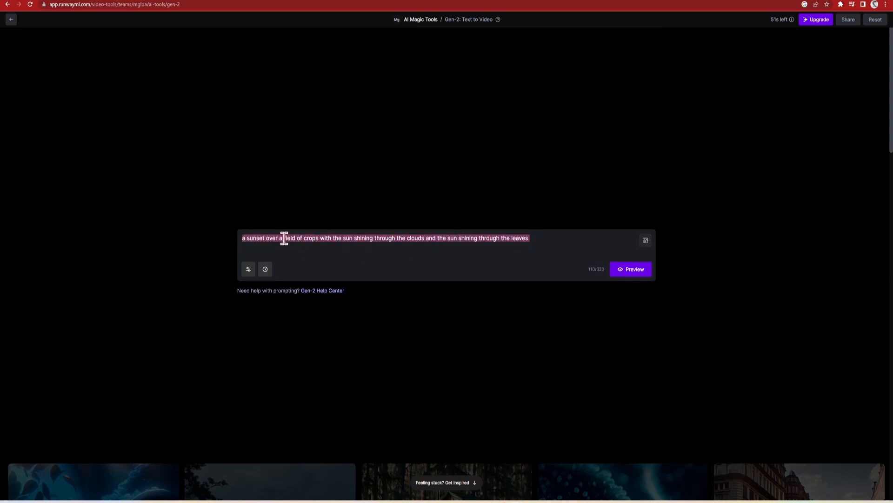
pyautogui.press('BackSpace')
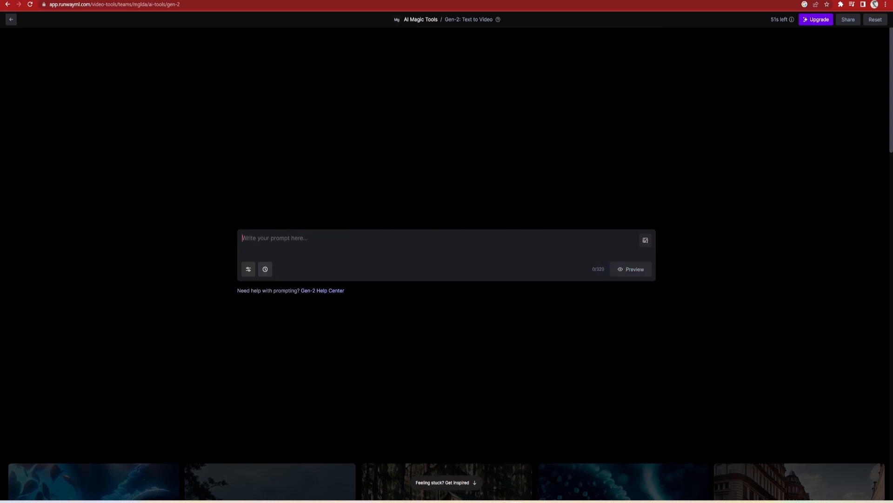
pyautogui.write('a')
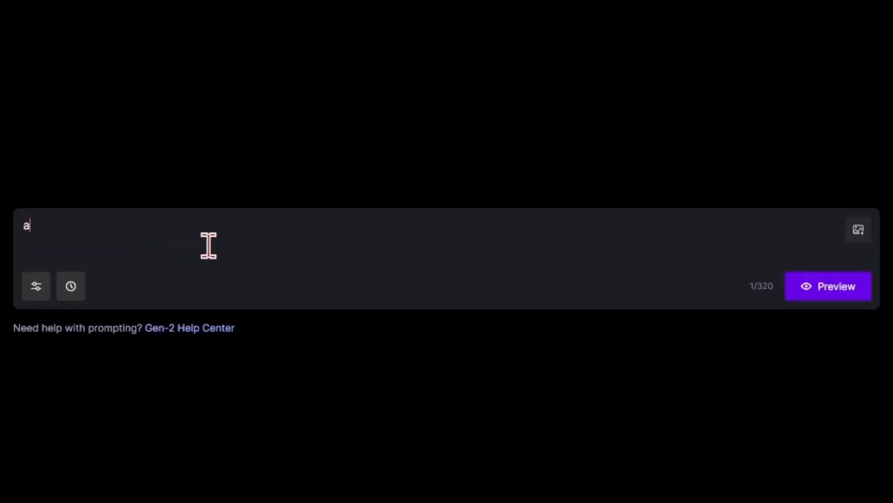
pyautogui.write(' crowd of people shopping ')
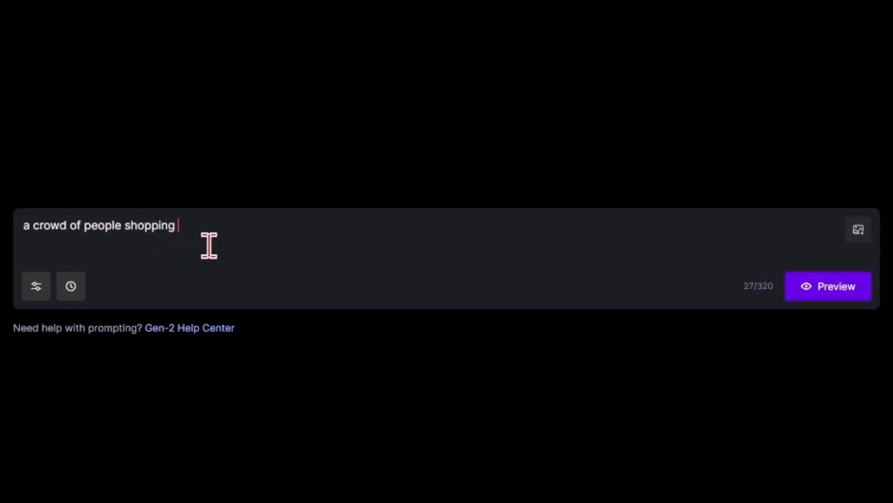
pyautogui.write('in a modern shoppi')
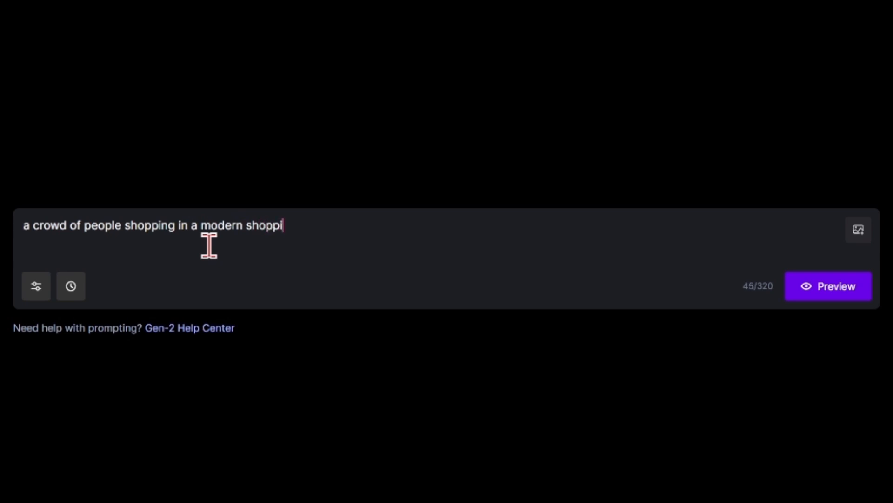
pyautogui.write('ng centre with curved sky')
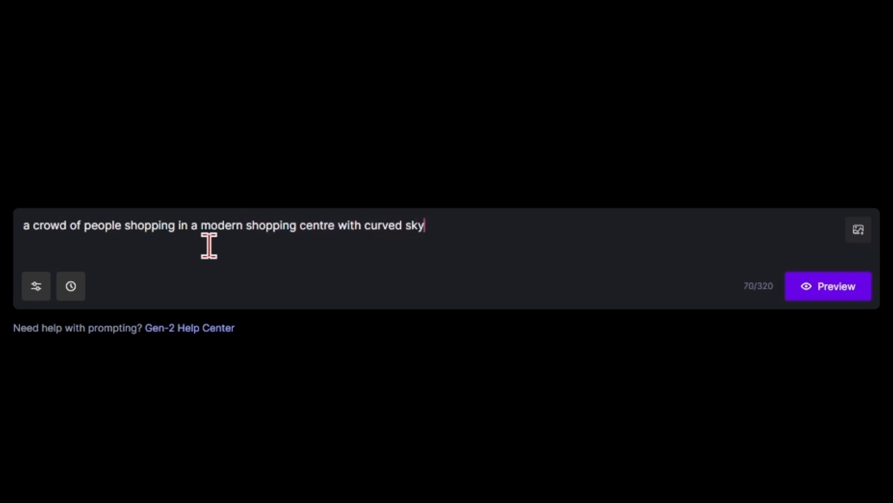
pyautogui.write('lights and atrium above')
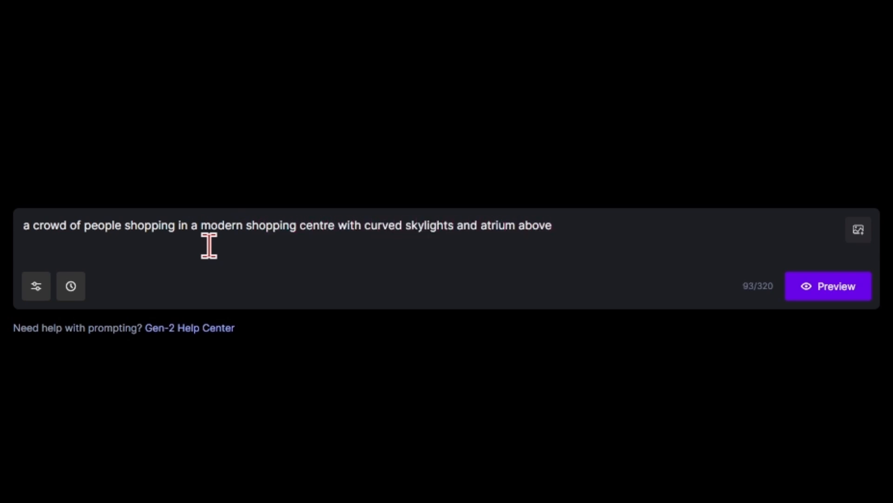
# Append "in the style of cinematic video, dynamic movement, wide angle lens looking upwards" to the prompt and generate previews
pyautogui.write(' in the style of cinematic v')
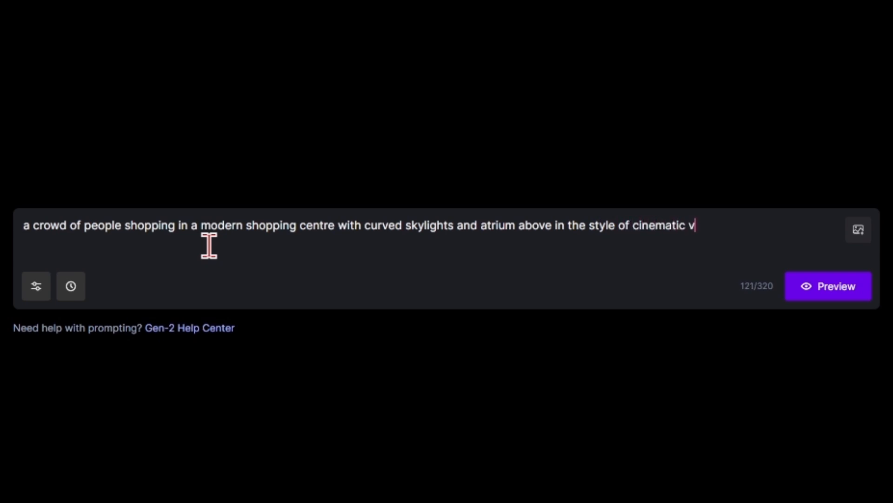
pyautogui.write('ideo, dynamic movement, wide ')
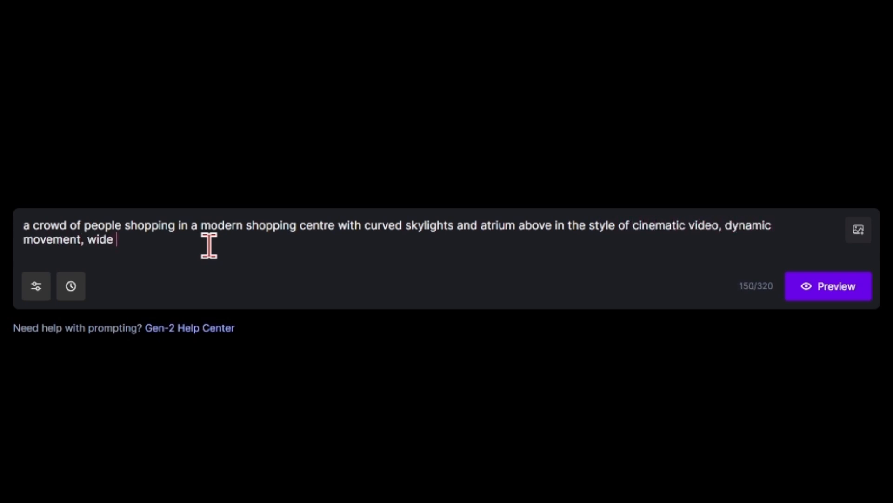
pyautogui.write('angle lens looking upwards')
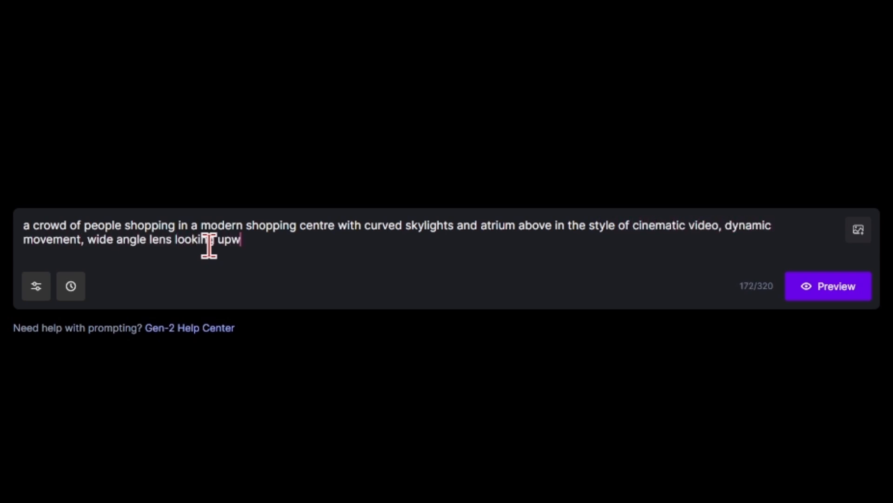
pyautogui.click(843, 297)
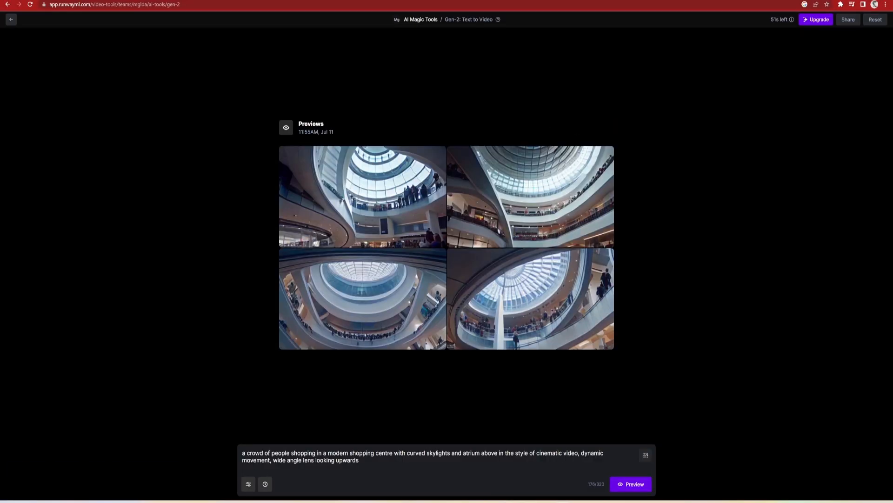
# Generate a Gen-2 video from the lower-right shopping centre preview and view the result
pyautogui.click(587, 307)
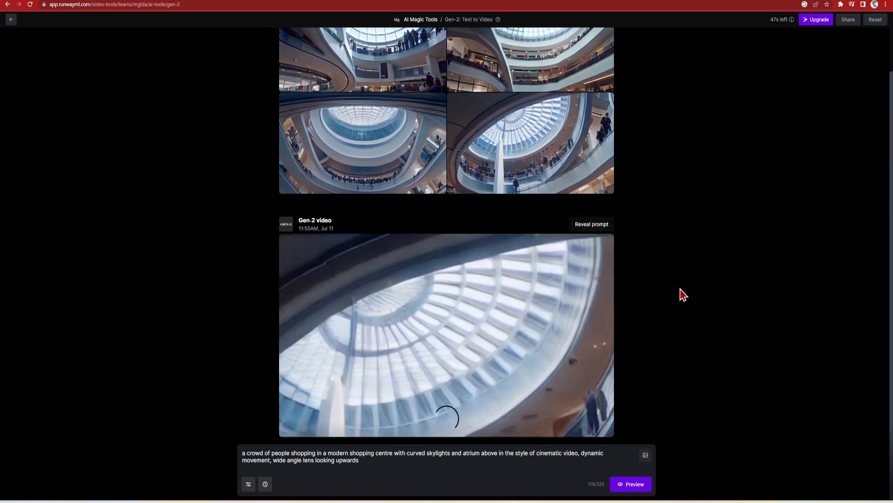
pyautogui.scroll(-1, 690, 368)
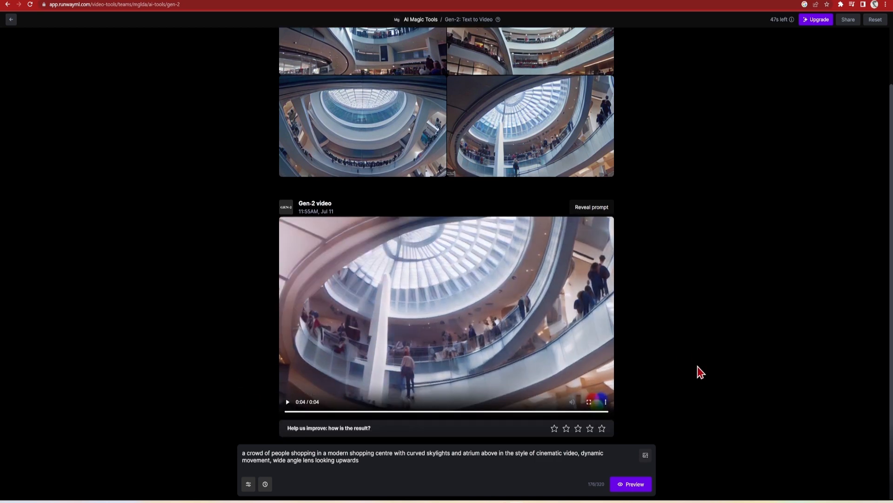
# Replace the prompt with "a night timelapse in the style of cinematic architecture, birds eye view, wide angle photo of busy street in central Seoul,"
pyautogui.hotkey('ctrl', 'a')
pyautogui.write('a night tim')
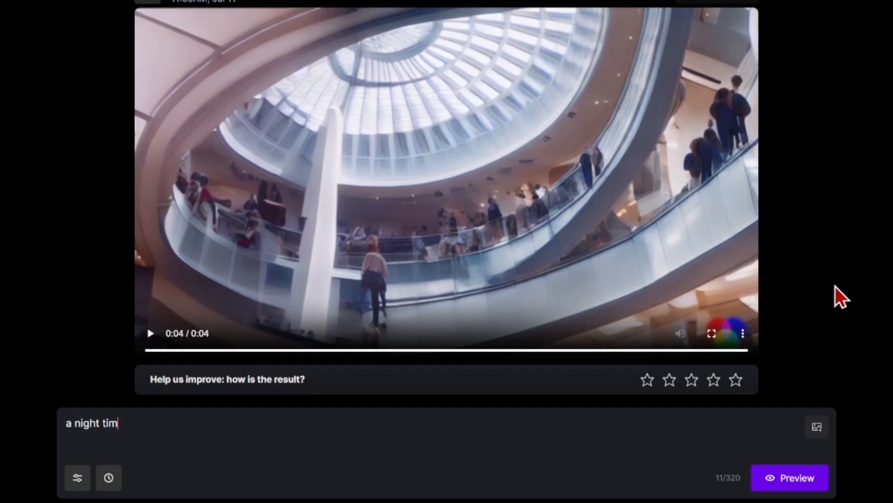
pyautogui.write('elapse in the style of cinematic architecture, birds eye view, wide angle photo of ')
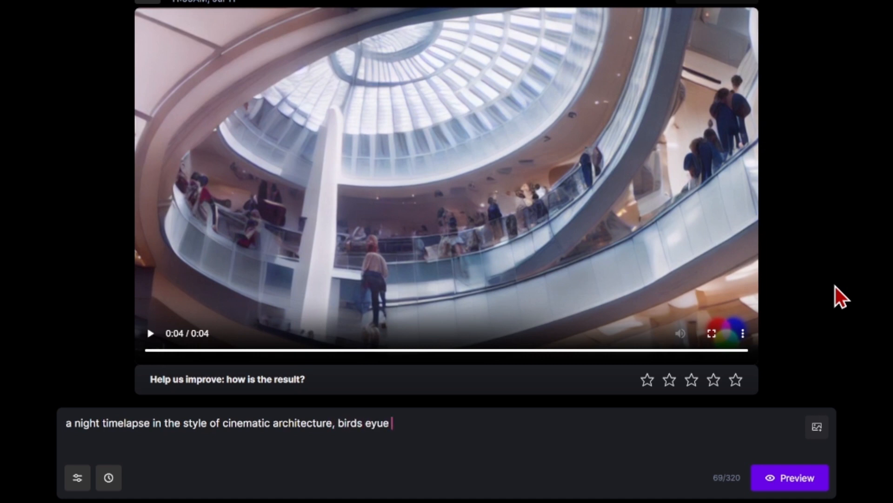
pyautogui.write('busy street in central Seoul, full of c')
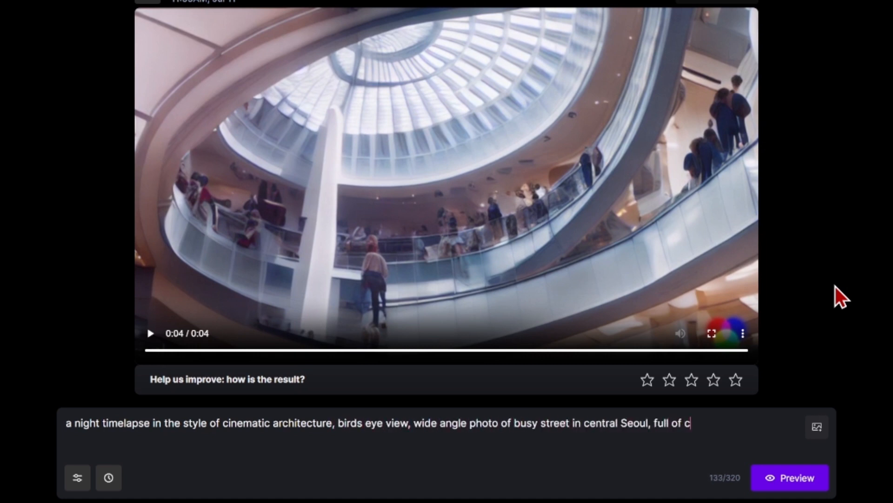
# Complete the prompt with "full of crowds and commercial district in the summer at night, dynamic lighting, ultra realistic, detailed" and generate previews
pyautogui.write('rowds and commercial district in the summer at night, dynamic lighting, ultra realistic, detai')
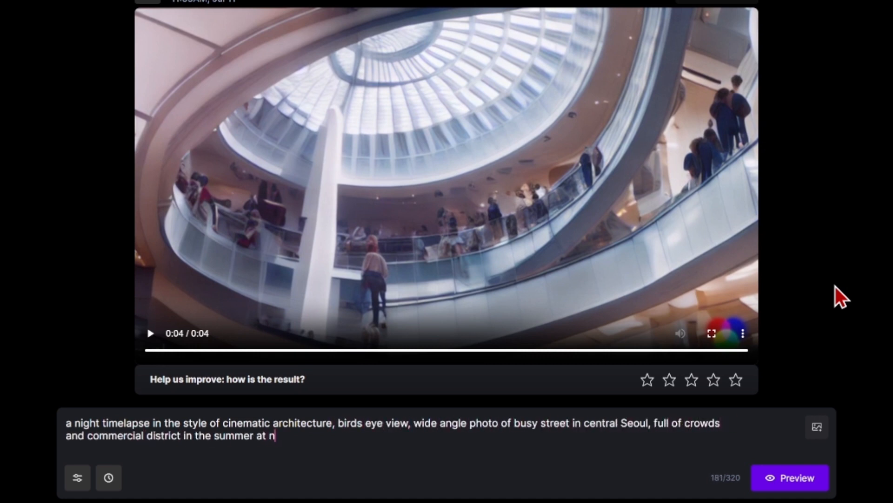
pyautogui.write('led')
pyautogui.click(790, 477)
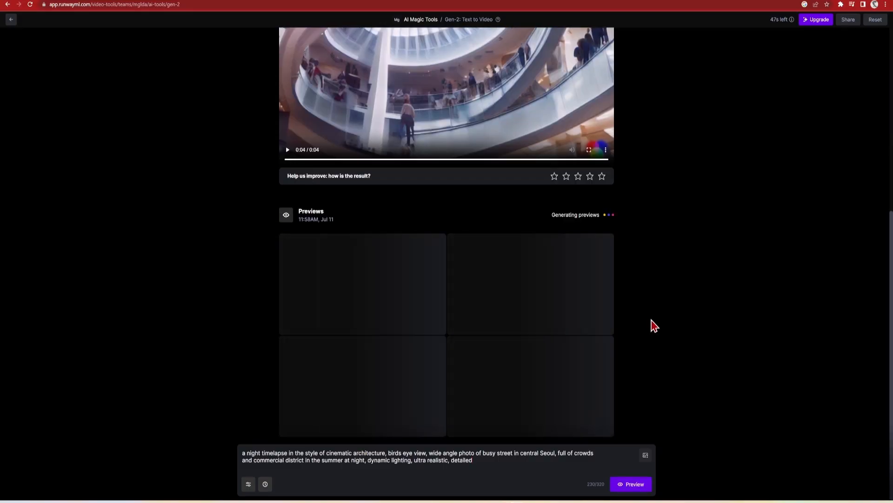
# Generate and play a Gen-2 video from the lower-right Seoul night preview, dismissing the survey notice
pyautogui.moveTo(563, 266)
pyautogui.click(531, 283)
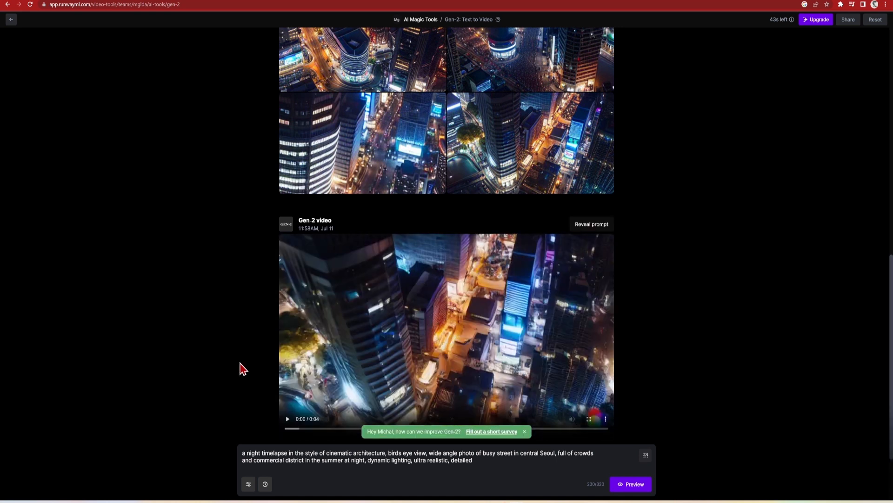
pyautogui.click(288, 419)
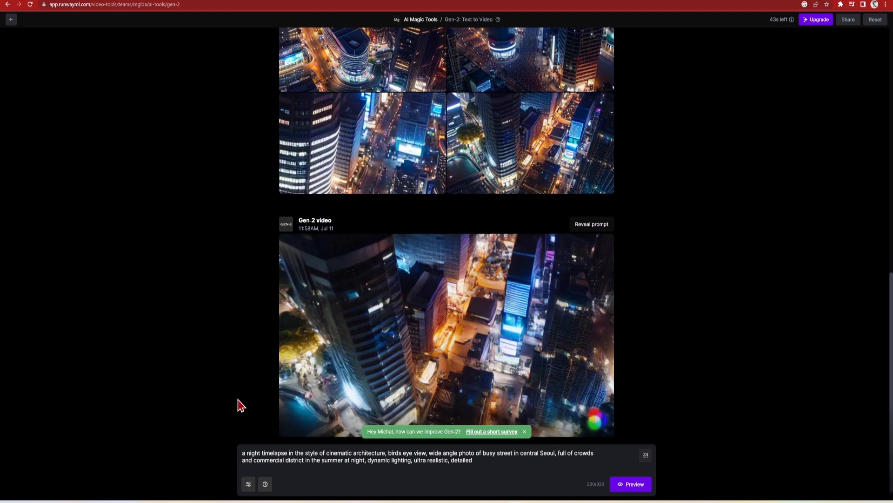
pyautogui.click(525, 431)
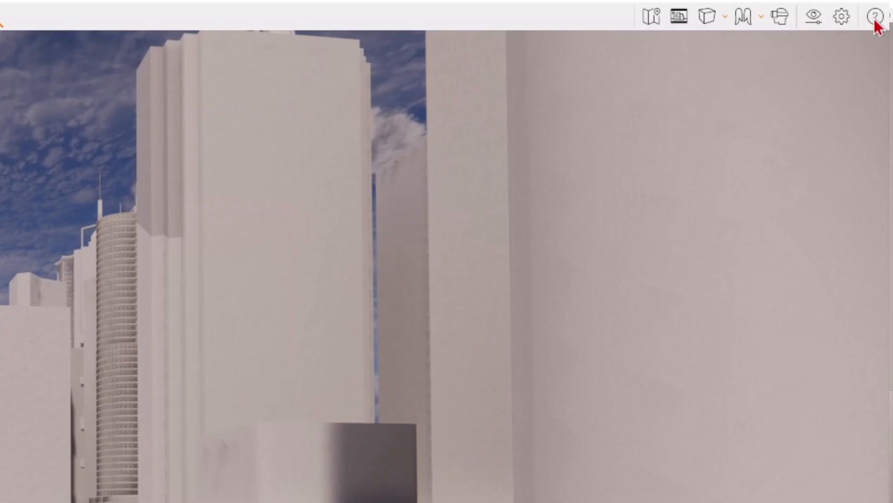
# Switch to Enscape and review the navigation controls in its help
pyautogui.click(876, 19)
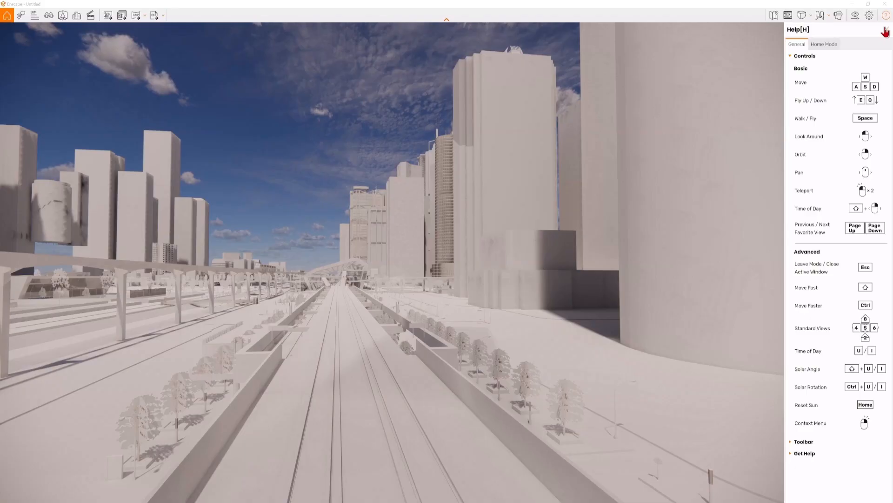
pyautogui.click(874, 46)
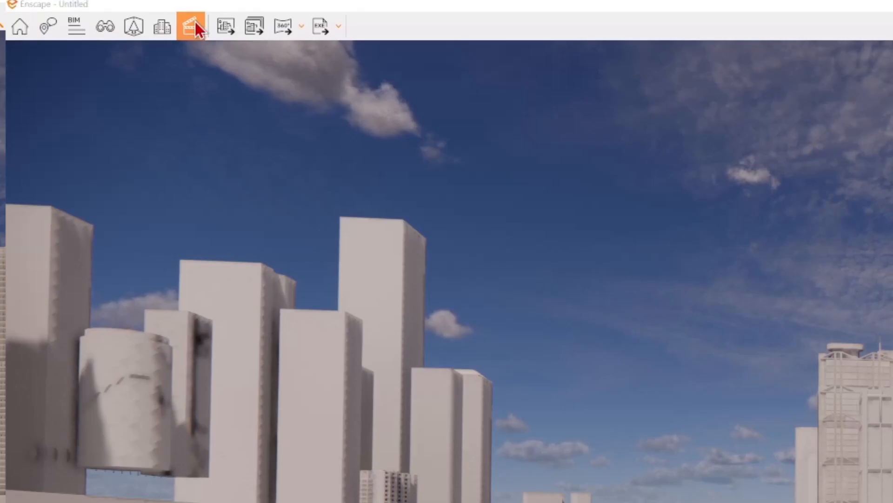
# Open the Video Editor and add the first keyframe with the camera looking down the railway tracks
pyautogui.click(93, 17)
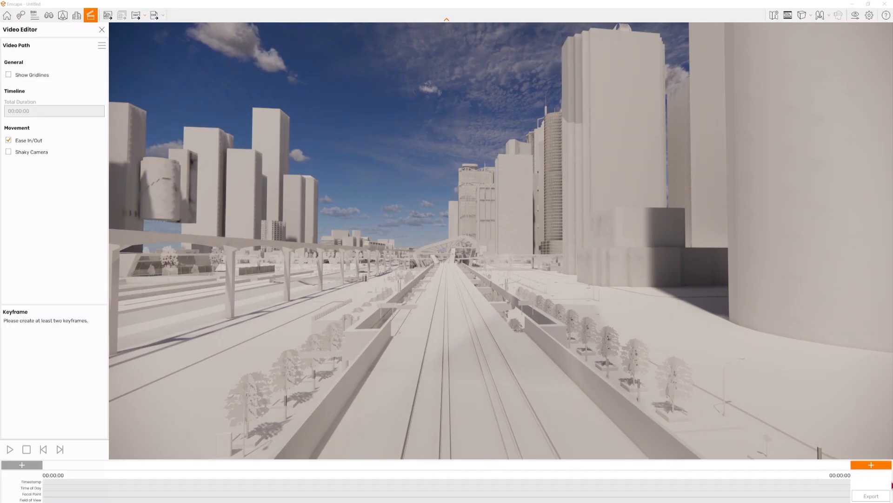
pyautogui.moveTo(426, 324); pyautogui.dragTo(465, 314)
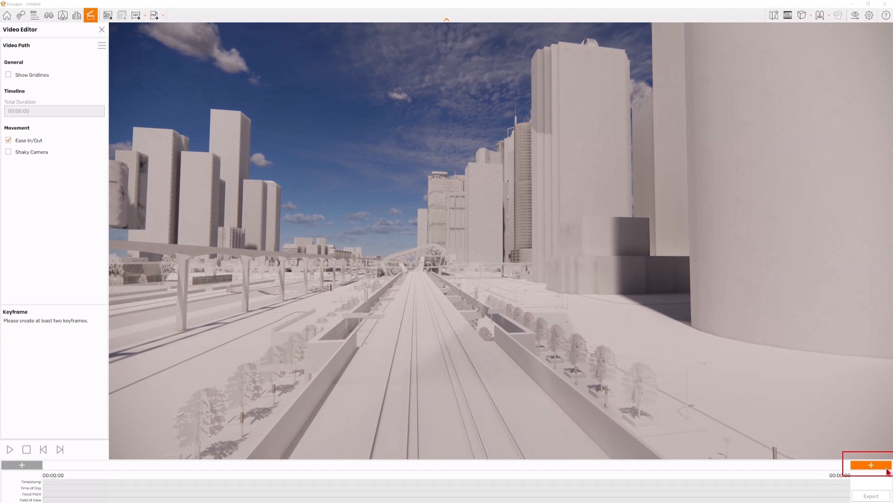
pyautogui.click(877, 466)
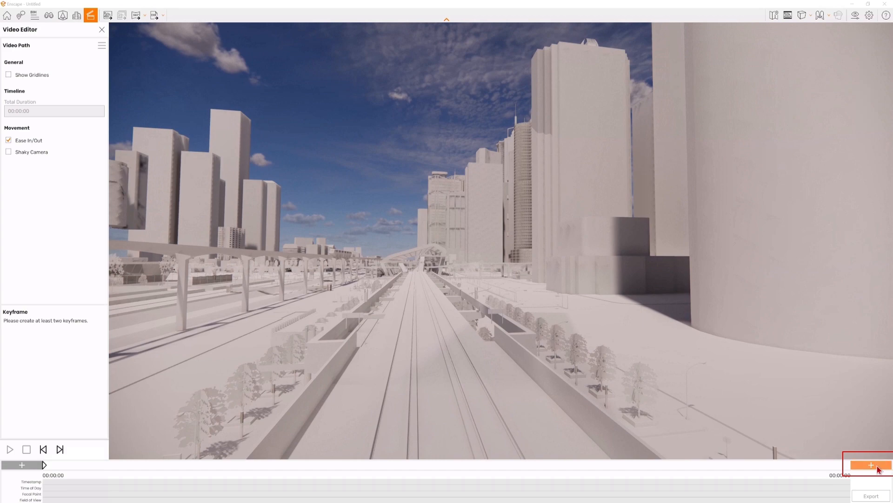
# Fly the camera forward along the tracks, lower it in front of the arched station, and add a second keyframe
pyautogui.press('w')
pyautogui.moveTo(420, 325)
pyautogui.mouseDown()
pyautogui.moveTo(380, 311)
pyautogui.moveTo(414, 313)
pyautogui.mouseUp()
pyautogui.press('a')
pyautogui.press('q')
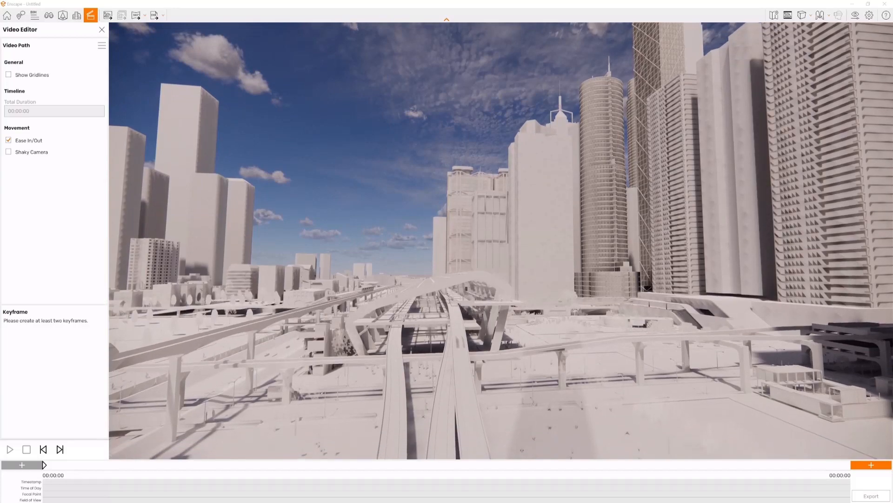
pyautogui.press('q')
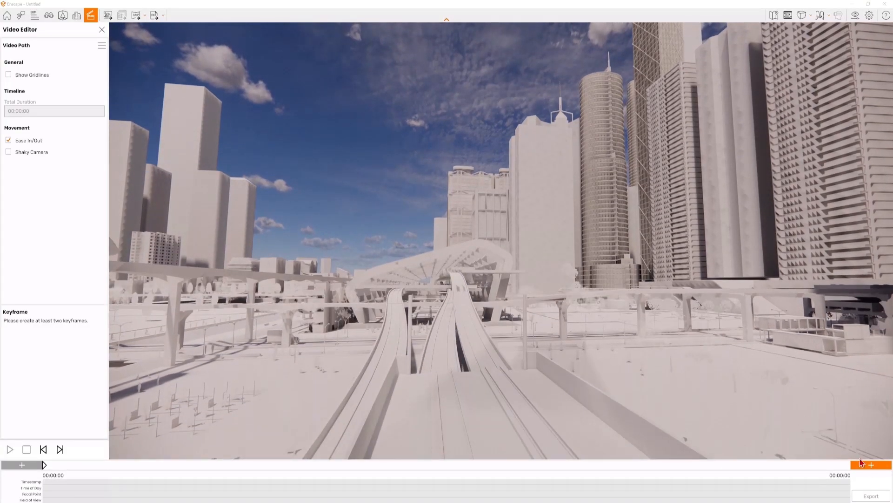
pyautogui.click(861, 462)
# Fly the camera along the tracks through the arched station, adding a third keyframe between the platforms and a fourth further along
pyautogui.press('w')
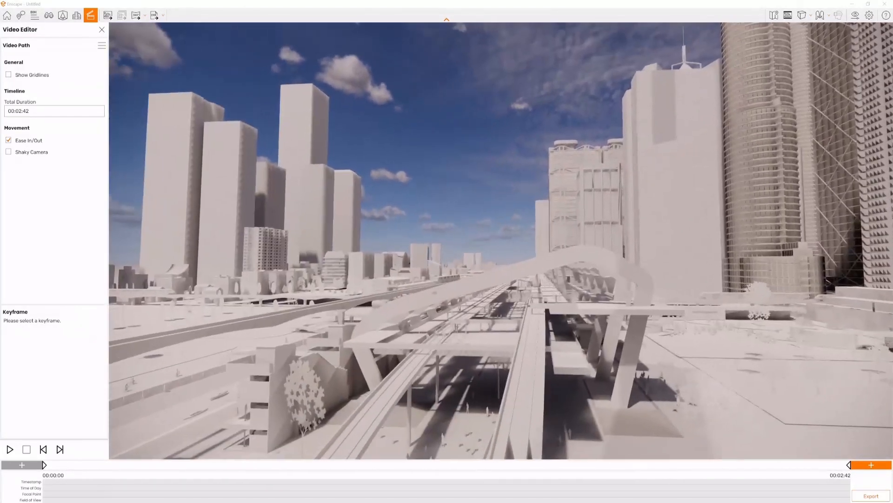
pyautogui.press('w')
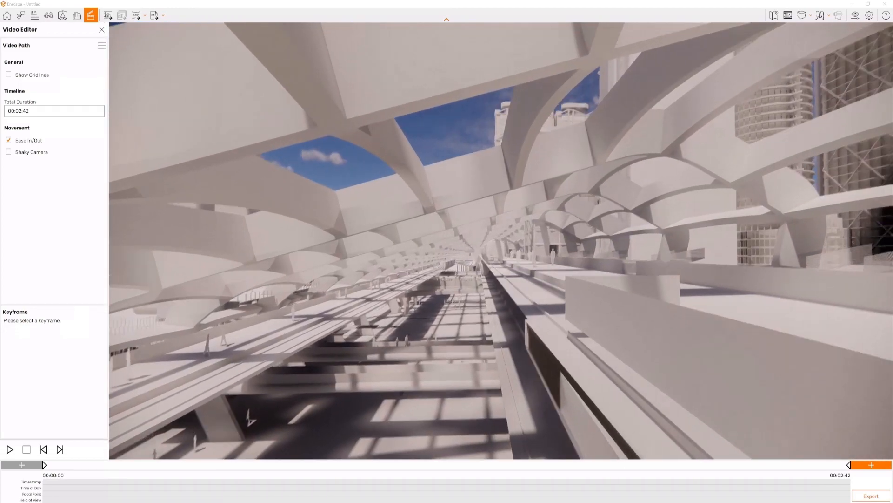
pyautogui.press('a')
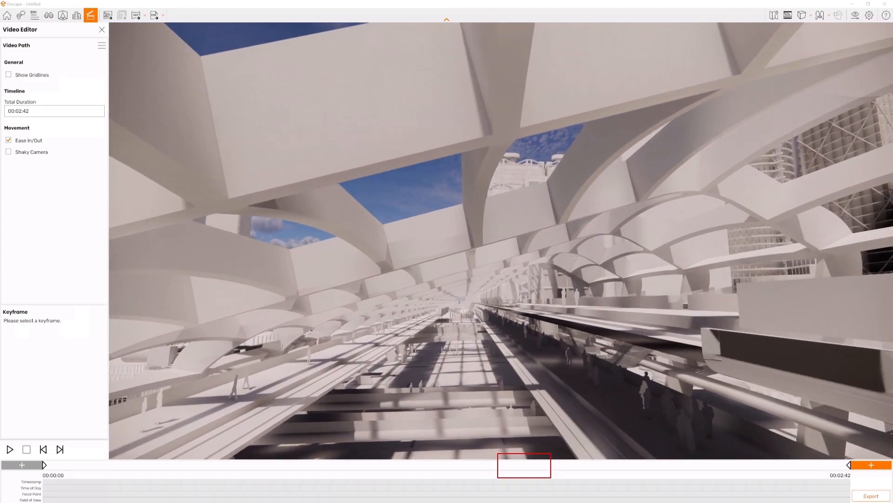
pyautogui.press('q')
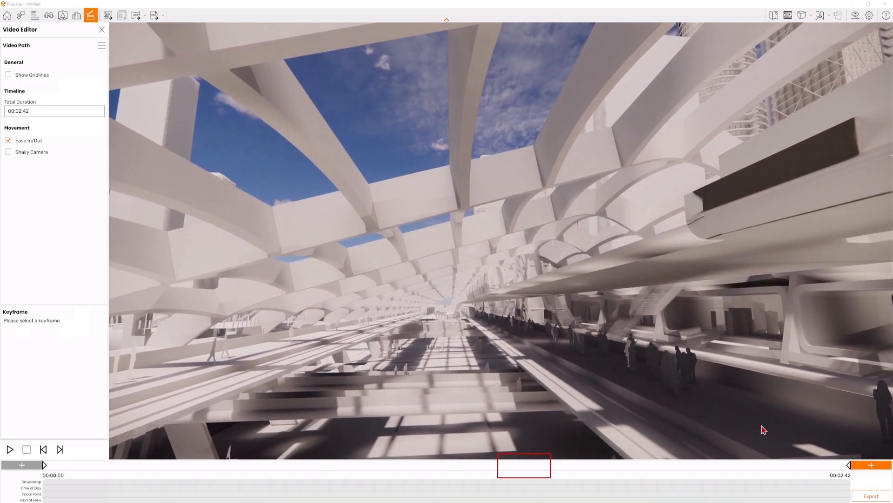
pyautogui.click(871, 464)
pyautogui.press('w')
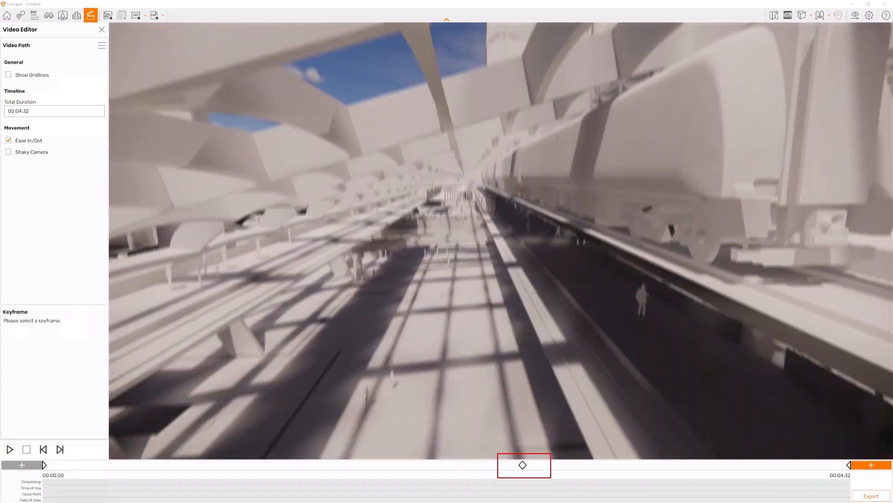
pyautogui.press('w')
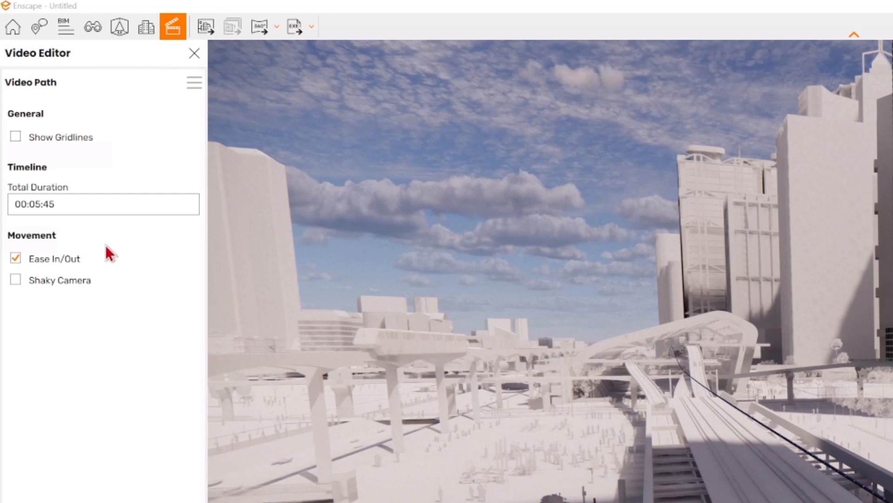
# Set the video path's total duration to 14 seconds
pyautogui.click(35, 205)
pyautogui.click(52, 247)
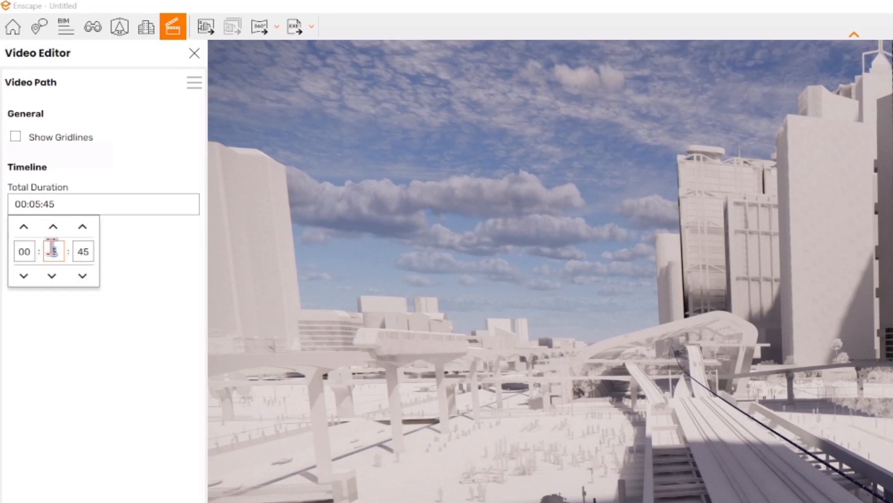
pyautogui.write('00')
pyautogui.press('Tab')
pyautogui.write('14')
pyautogui.press('Tab')
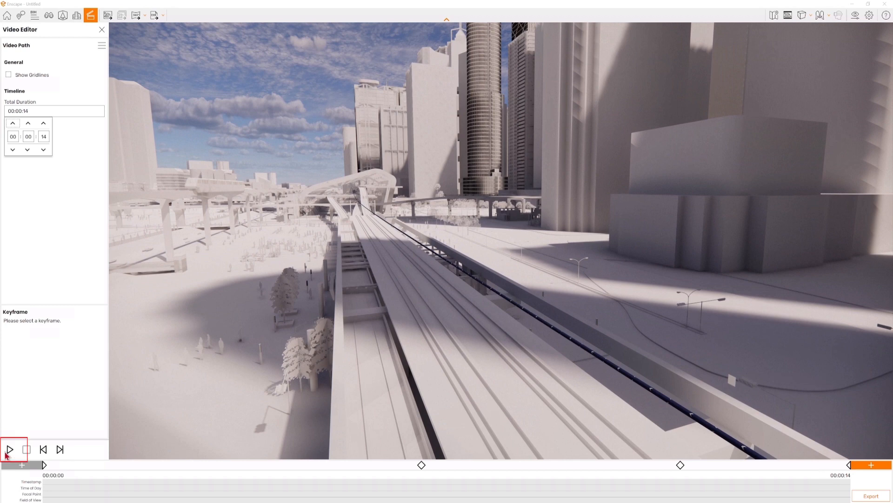
# Preview the camera path and export it as a Full HD video with maximum compression quality at 30 frames per second
pyautogui.click(7, 454)
pyautogui.click(11, 457)
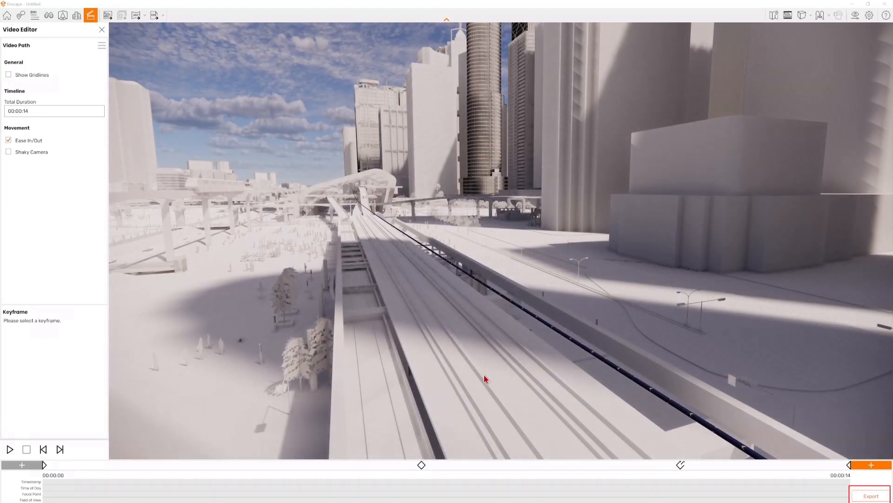
pyautogui.click(878, 498)
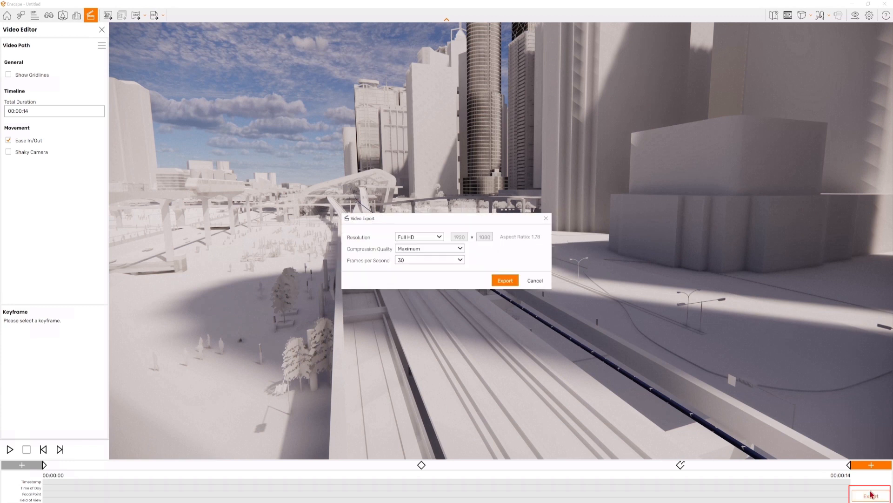
pyautogui.click(506, 281)
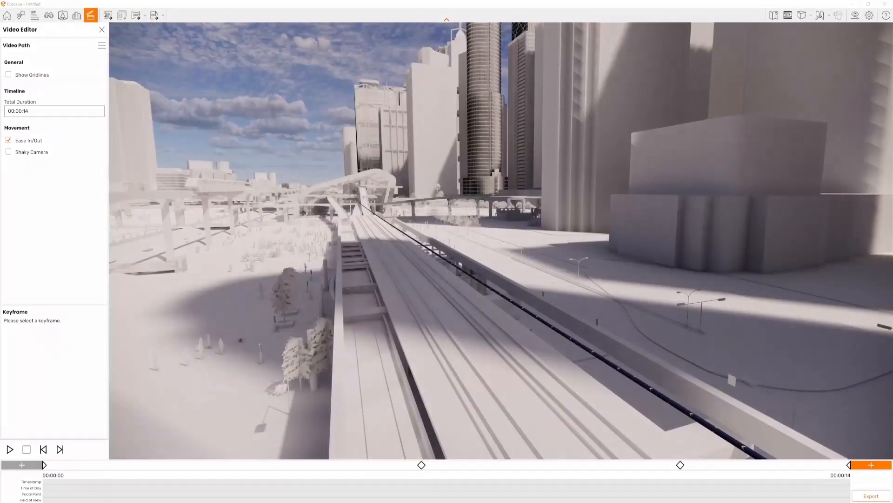
pyautogui.press('Return')
# Create a new keyframed camera path at ground level through the station's covered concourse
pyautogui.press('w')
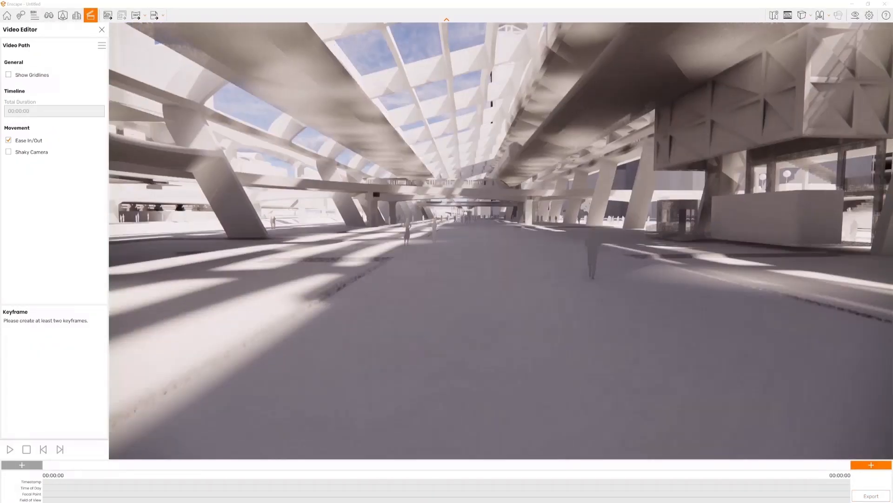
pyautogui.press('k')
pyautogui.press('w')
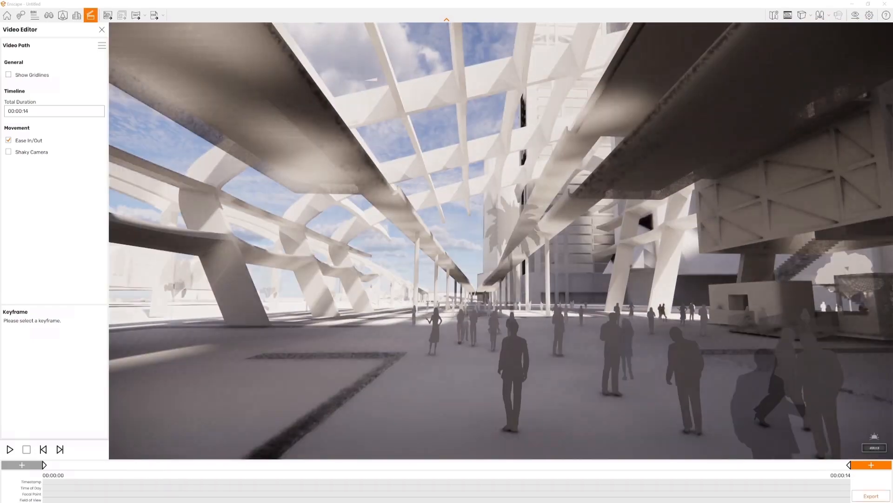
# Clear the concourse path and fly the camera up to an aerial view over the station roof and surrounding towers
pyautogui.click(101, 46)
pyautogui.click(113, 60)
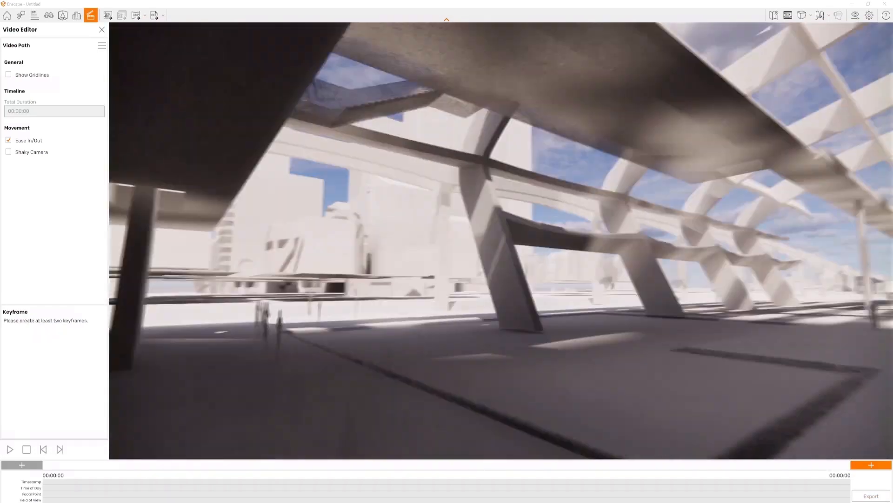
pyautogui.press('w')
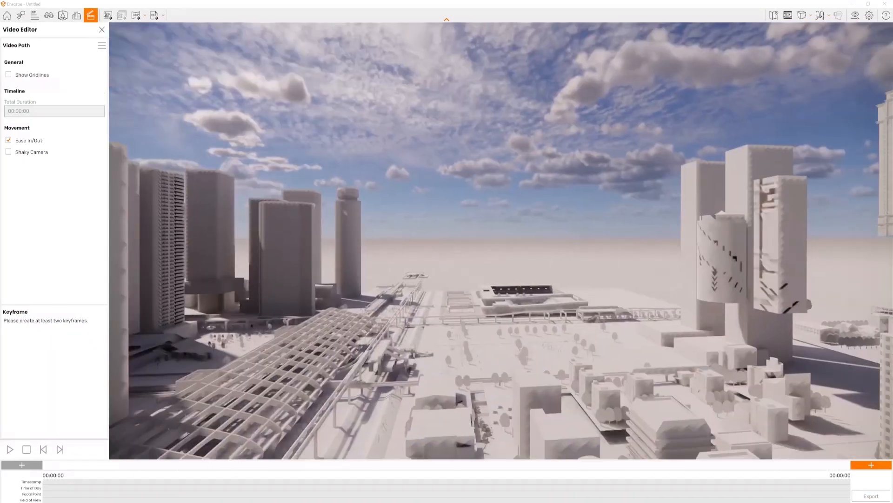
pyautogui.moveTo(532, 234); pyautogui.dragTo(429, 368)
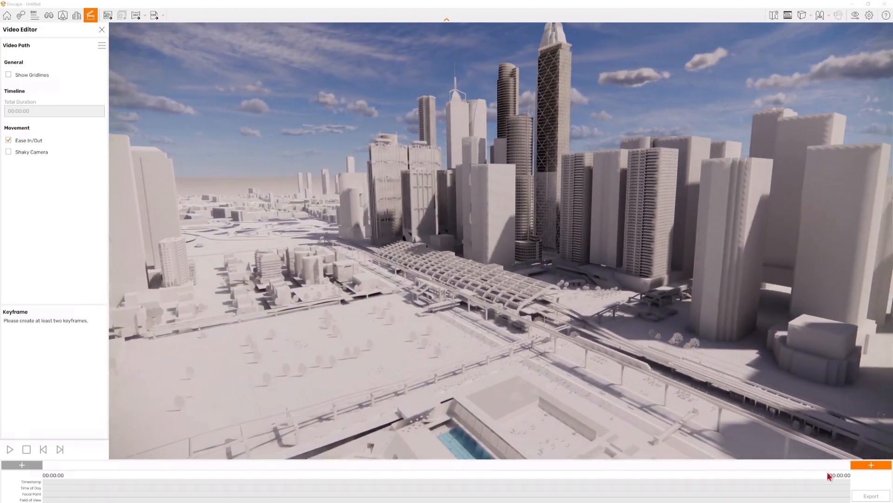
# Add three keyframes along an aerial flight following the railway past the towers, and preview the path
pyautogui.click(871, 464)
pyautogui.press('w')
pyautogui.click(871, 465)
pyautogui.press('w')
pyautogui.click(871, 465)
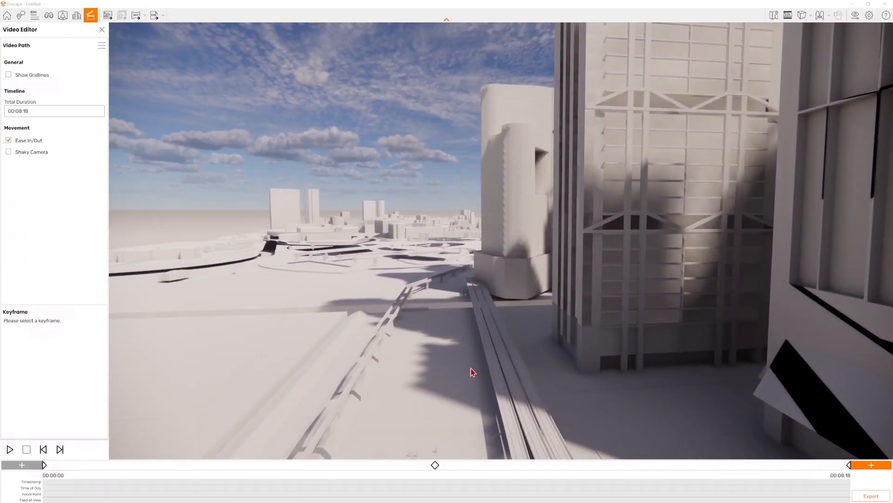
pyautogui.click(10, 448)
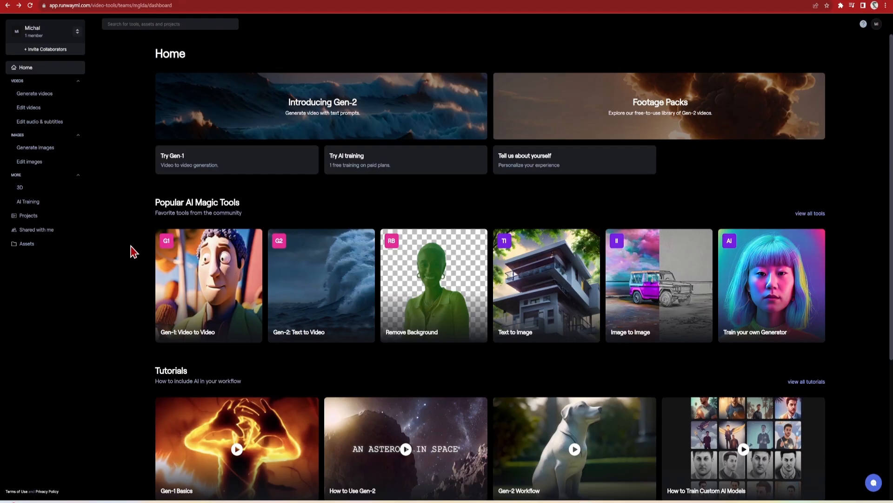
# Switch to Runway's Gen-1 Video to Video tool and load the exported railway track video as its input
pyautogui.click(235, 171)
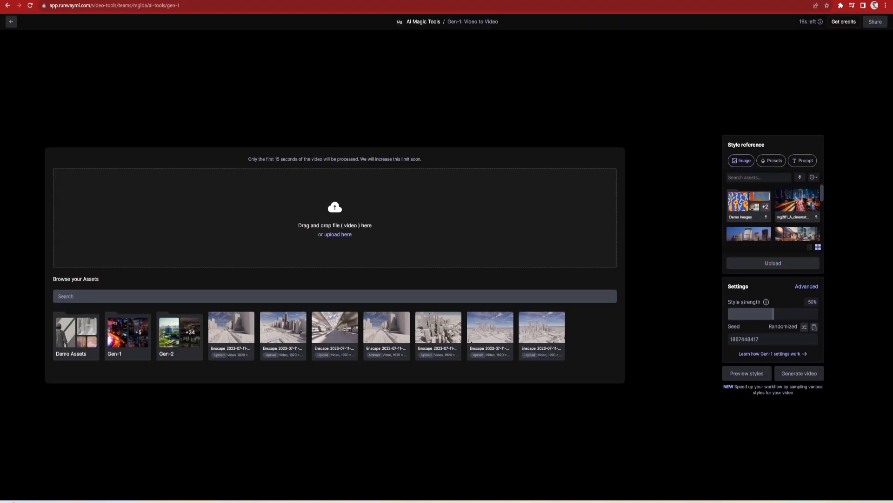
pyautogui.moveTo(235, 163); pyautogui.dragTo(243, 247)
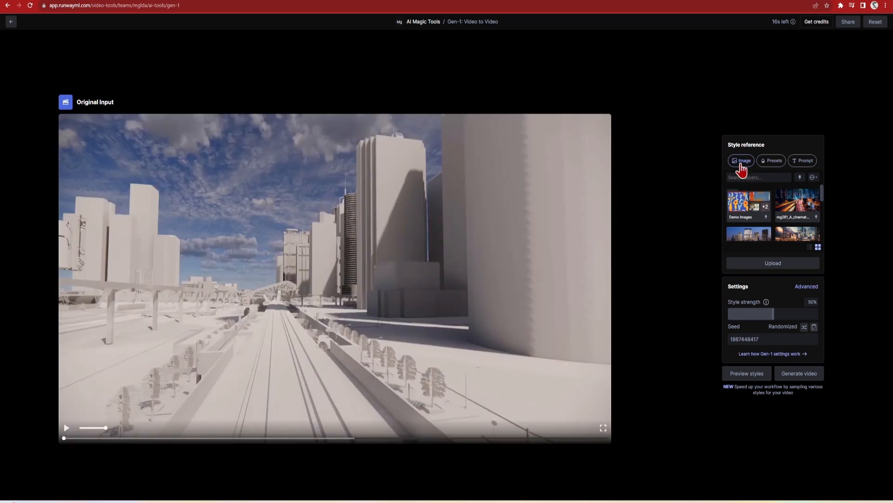
# Generate style previews from an uploaded image of the sunlit green masterplan, with style strength set to 75%
pyautogui.click(761, 269)
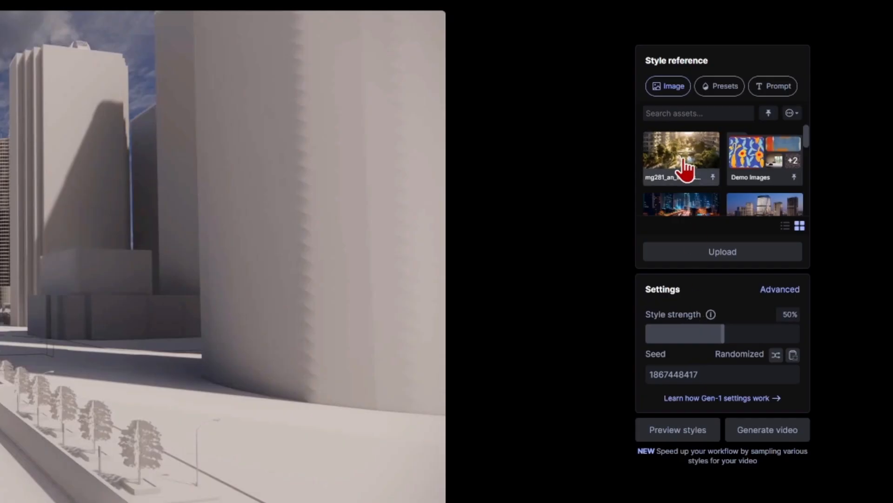
pyautogui.click(684, 171)
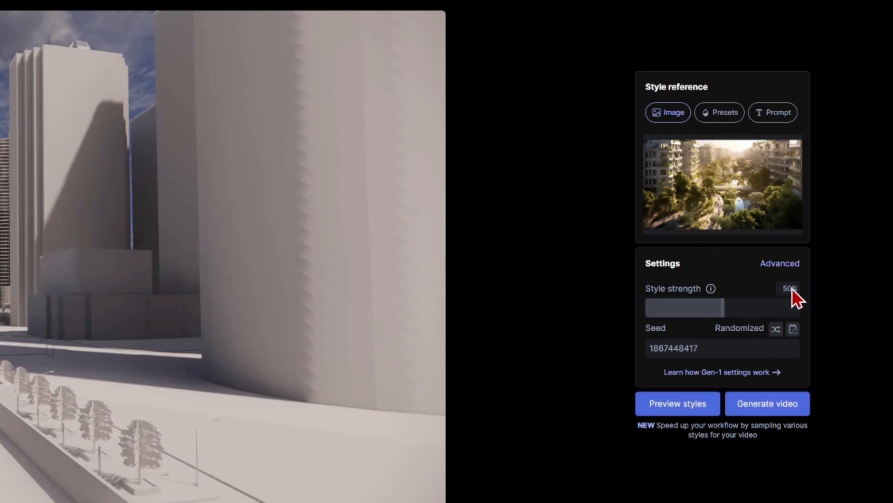
pyautogui.moveTo(732, 300); pyautogui.dragTo(762, 304)
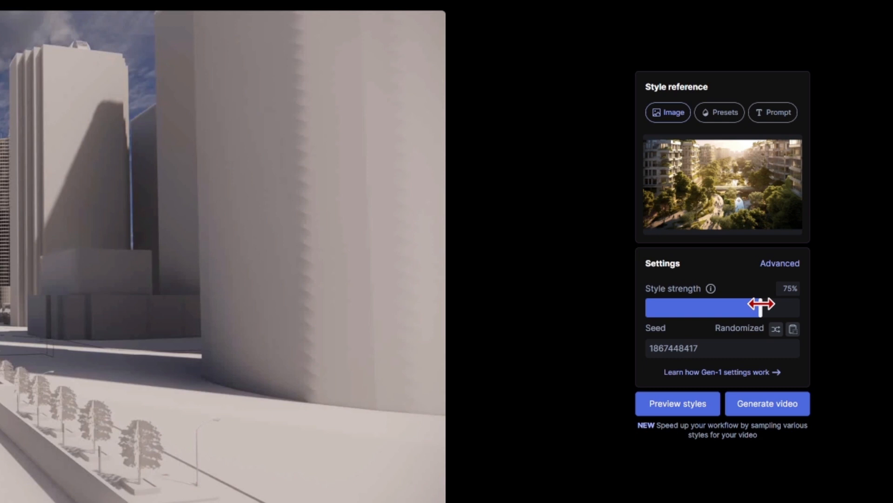
pyautogui.click(680, 408)
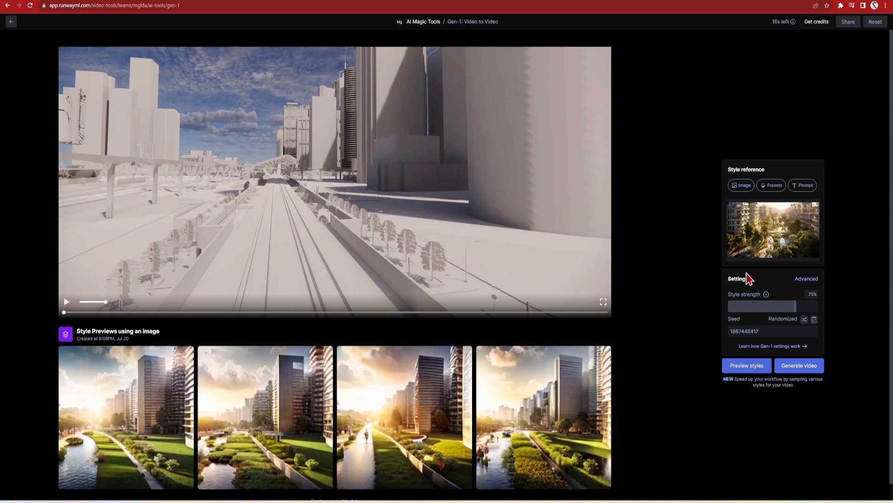
pyautogui.moveTo(557, 412)
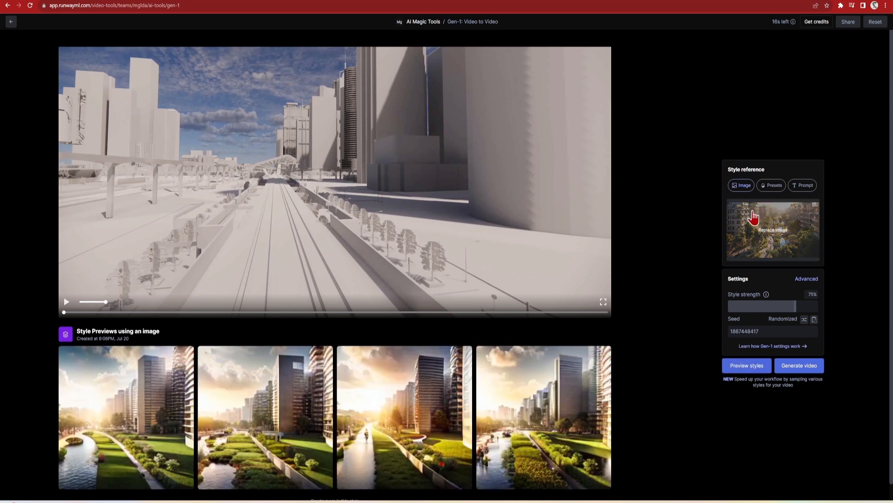
# Replace the style reference with the night long-exposure highway image from the video ref folder and generate style previews
pyautogui.click(753, 217)
pyautogui.click(766, 271)
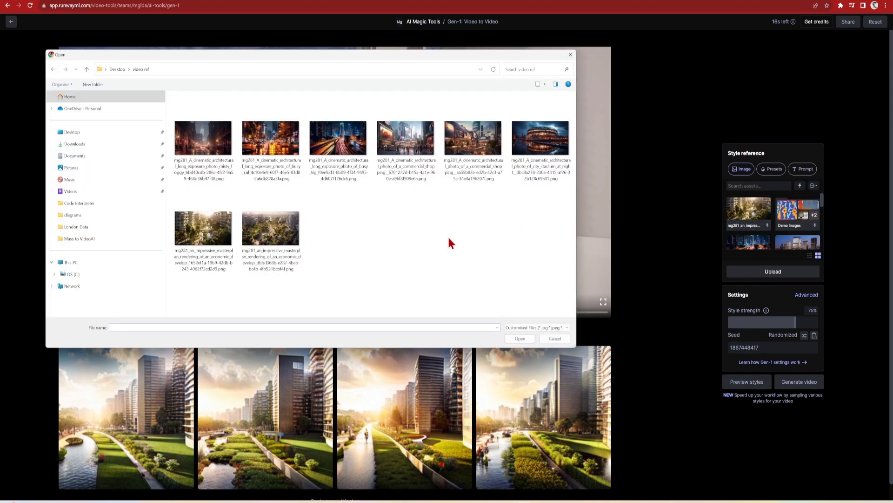
pyautogui.click(347, 149)
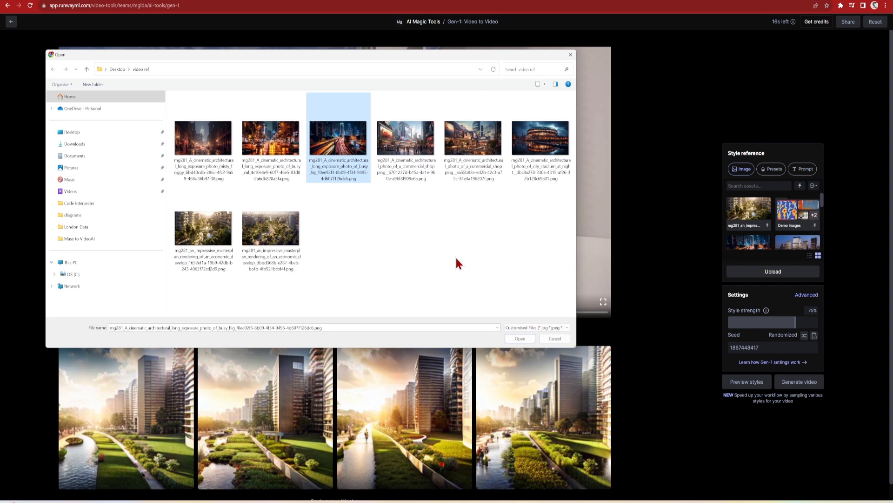
pyautogui.click(518, 338)
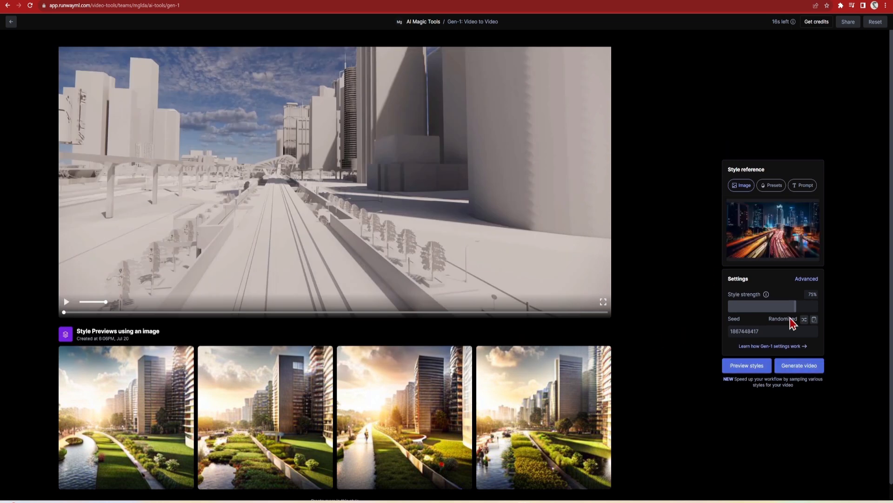
pyautogui.click(746, 365)
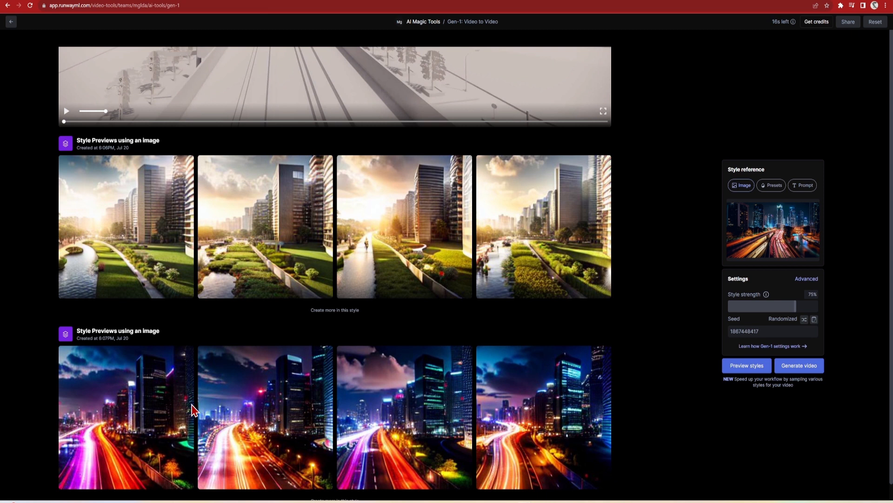
# Generate a Gen-1 video from the second night highway style preview and play it
pyautogui.click(265, 477)
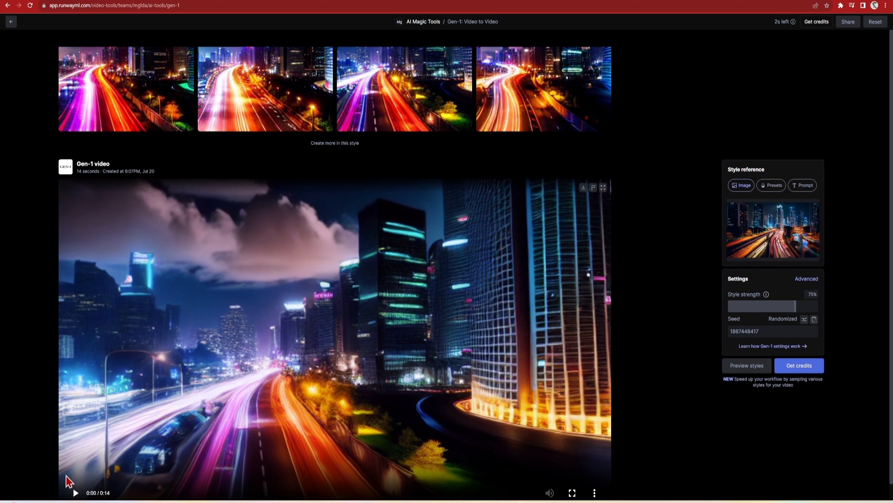
pyautogui.scroll(-1, 45, 470)
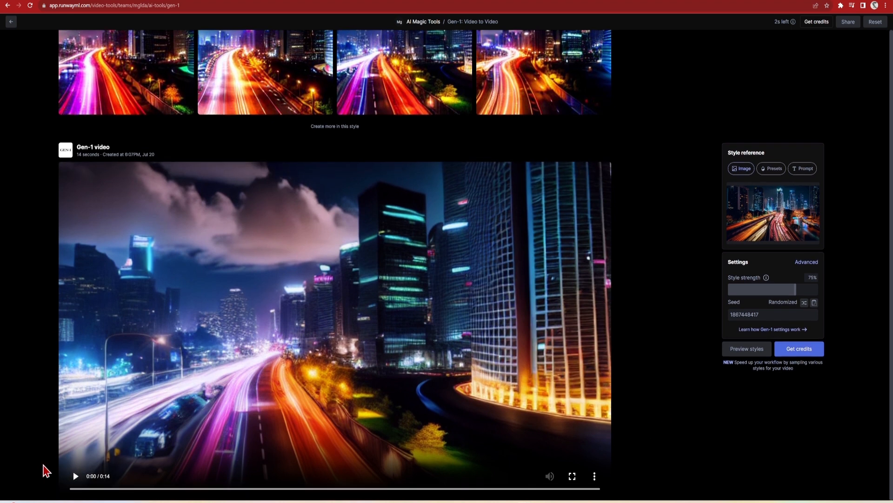
pyautogui.click(74, 475)
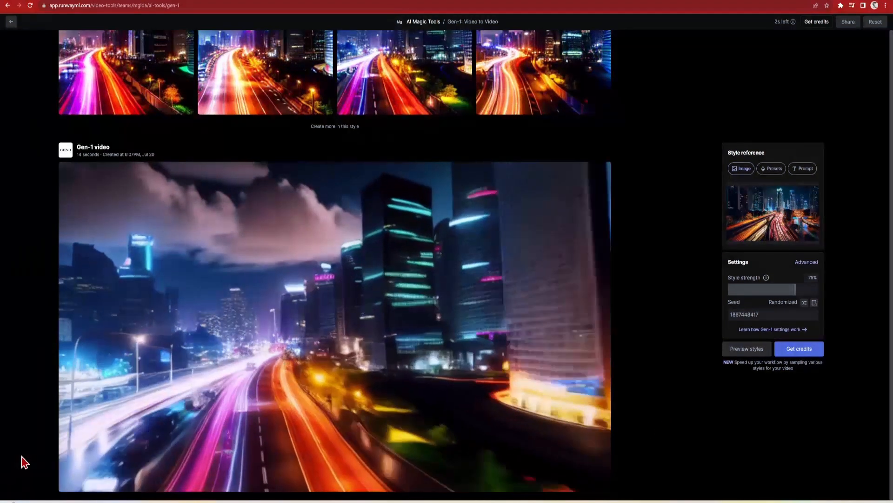